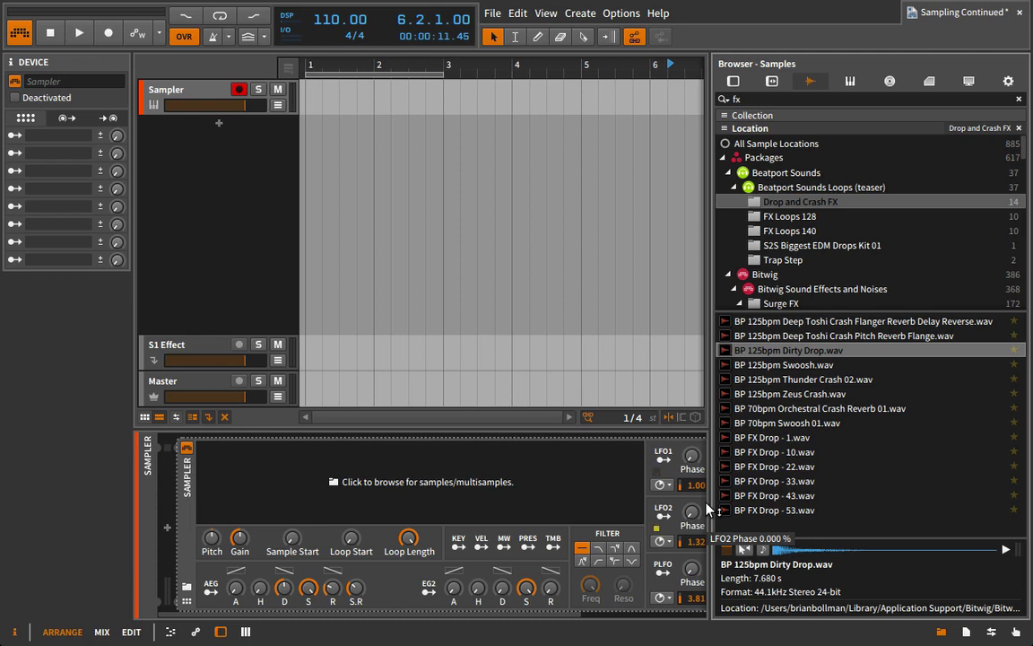
Step: Create a new multisample in the empty Sampler device
right_click(445, 476)
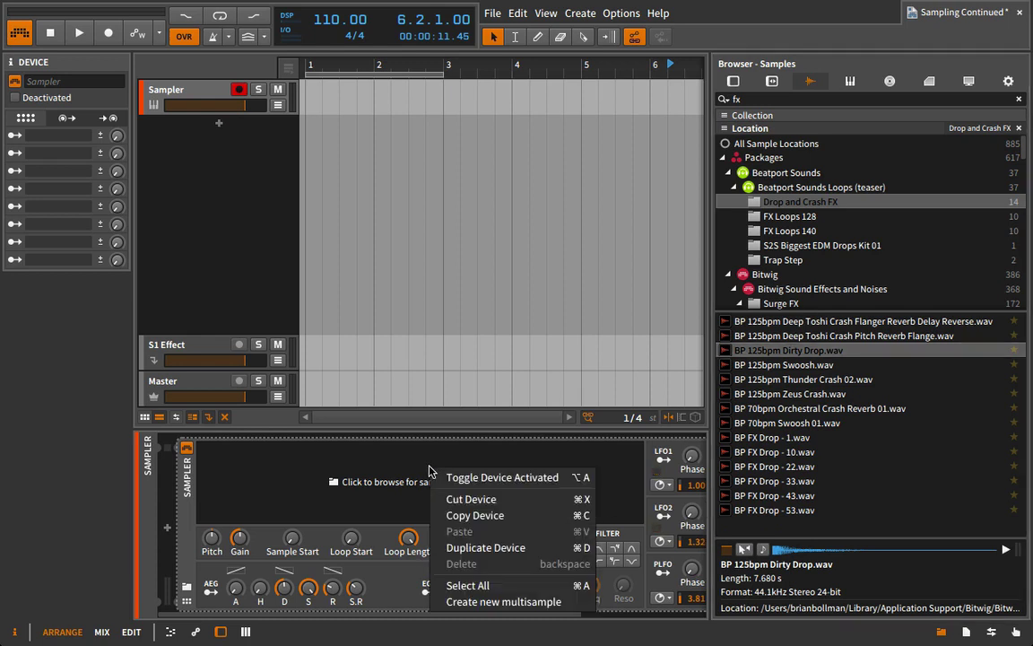
click(475, 598)
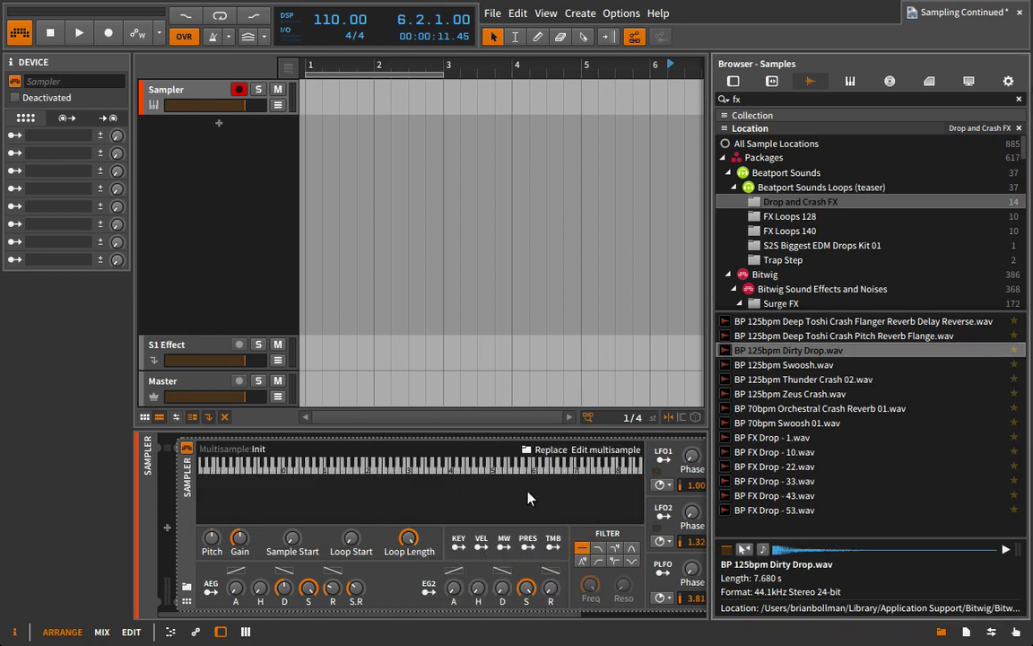
Step: Preview the Drop and Crash FX samples from BP 125bpm Swoosh through BP FX Drop - 1
click(1001, 365)
click(1001, 379)
click(1001, 394)
click(1001, 408)
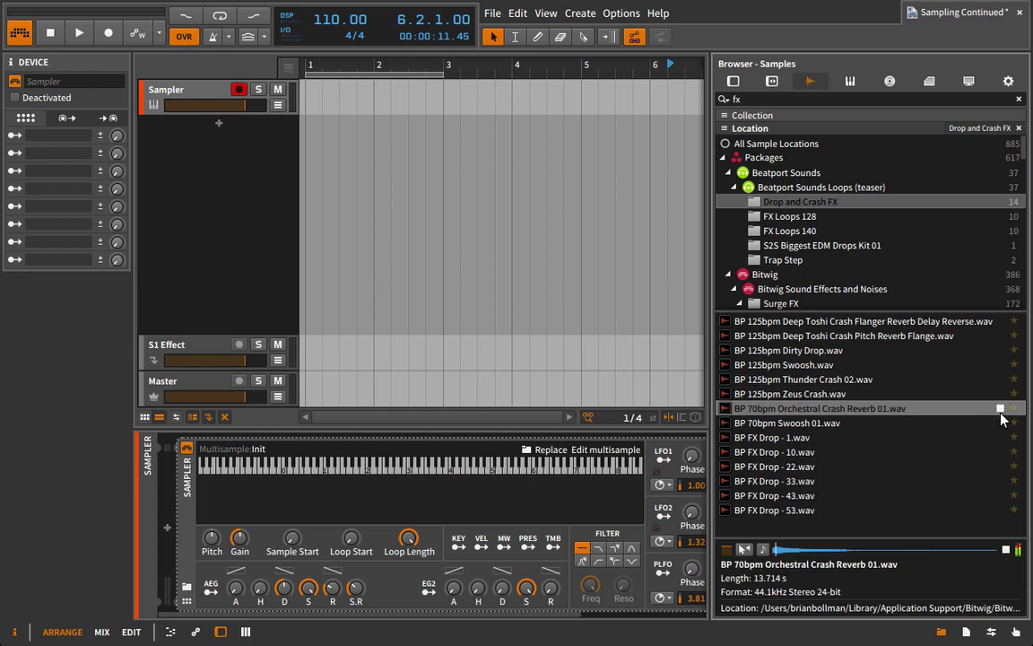
click(1000, 422)
click(999, 437)
click(999, 438)
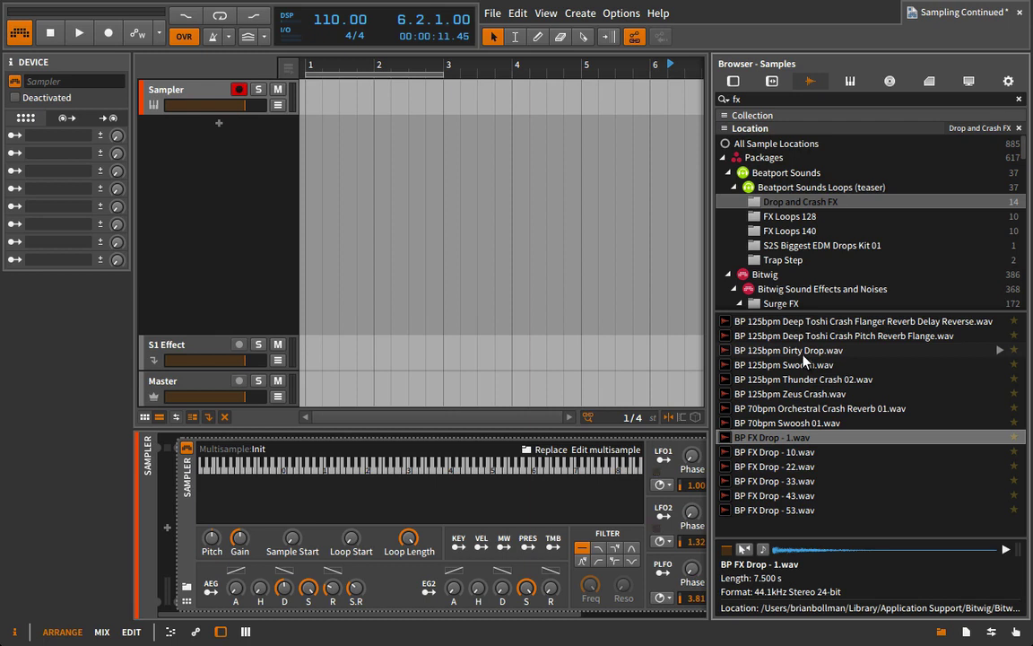
Step: Select the samples from BP 125bpm Dirty Drop through BP FX Drop - 1 and map them to consecutive keys starting at C3 in the multisample
shift+click(801, 352)
drag(801, 352, 404, 133)
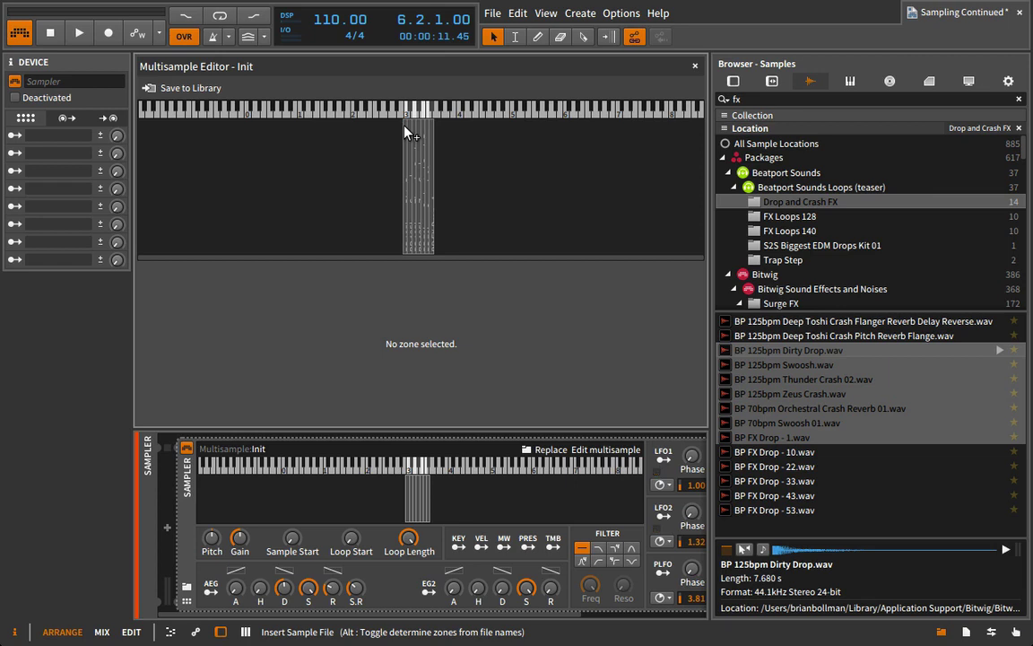
drag(405, 133, 408, 130)
drag(408, 130, 408, 130)
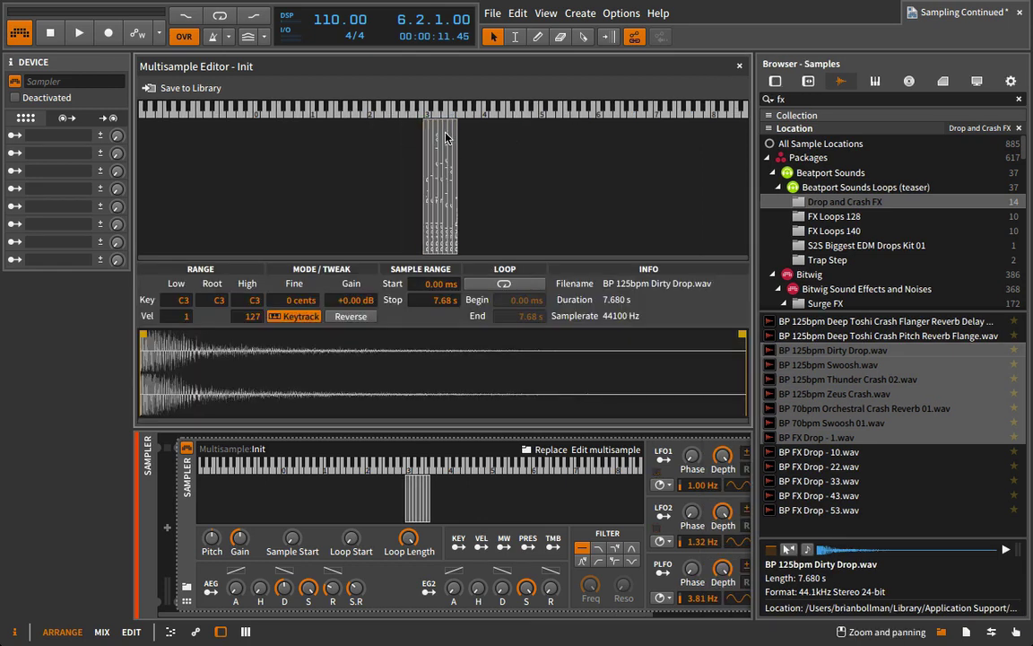
Step: Check the key settings of the Dirty Drop and BP 125bpm Swoosh zones, and hide the sample browser
click(426, 134)
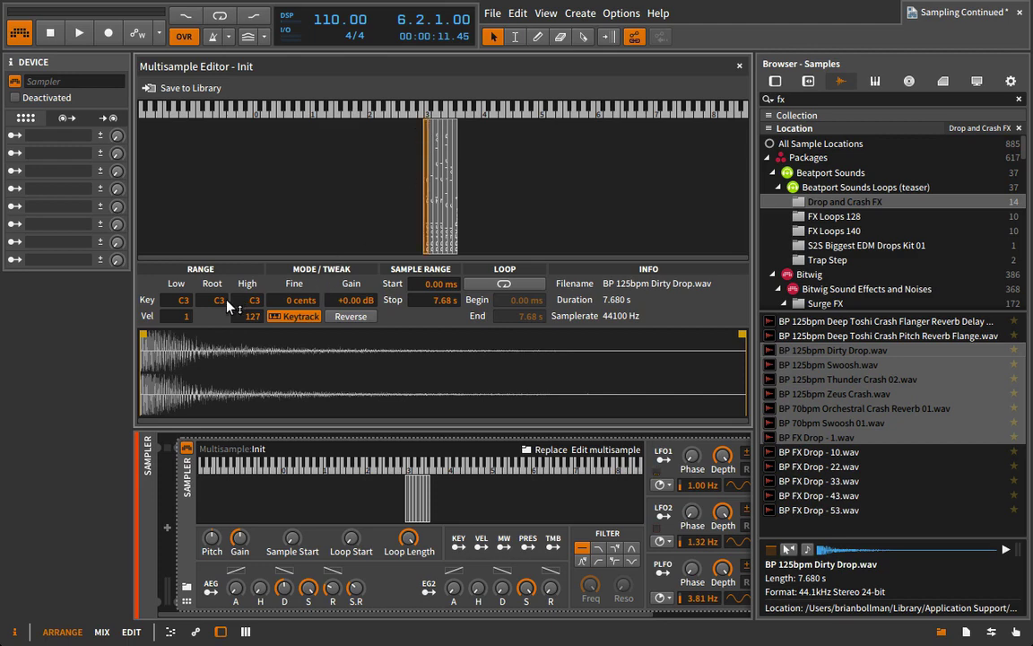
click(432, 132)
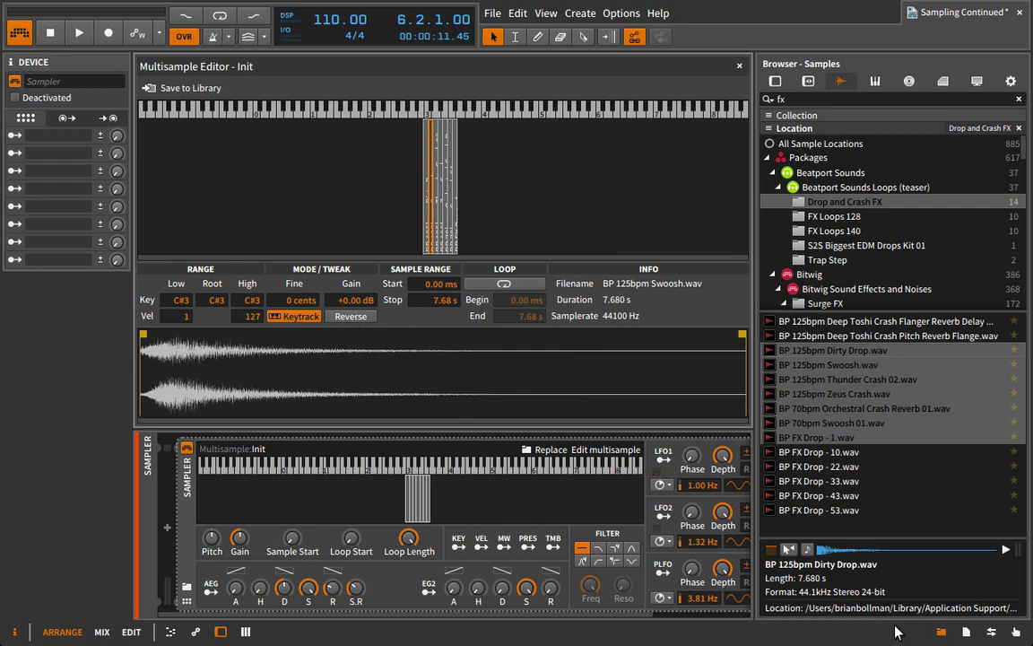
key(b)
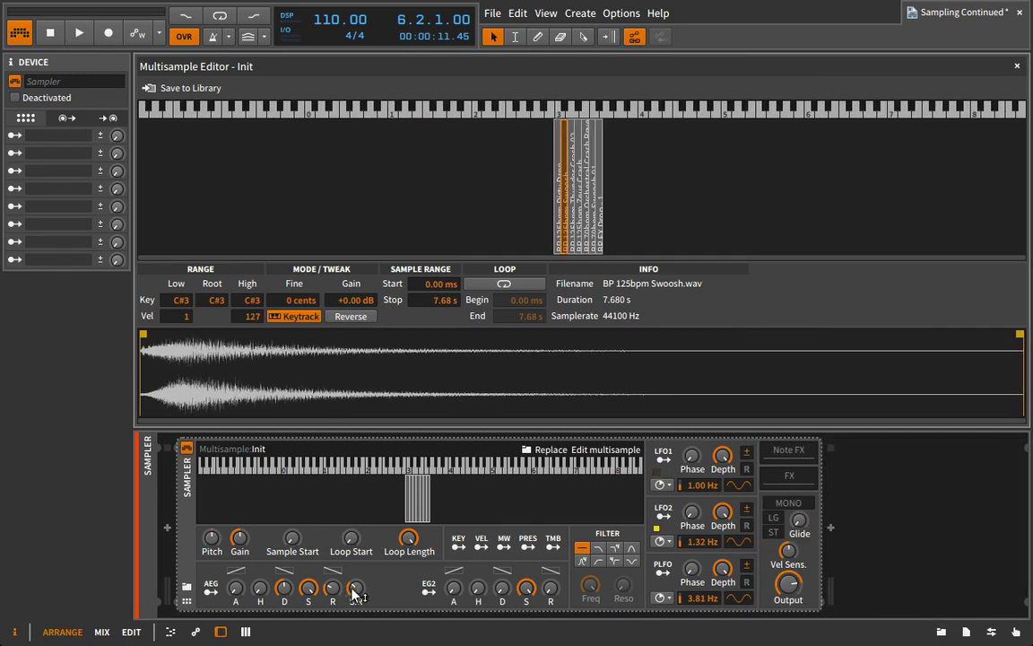
Step: Lengthen the Sampler's amp envelope release and close the Multisample Editor
drag(354, 590, 332, 578)
click(1017, 65)
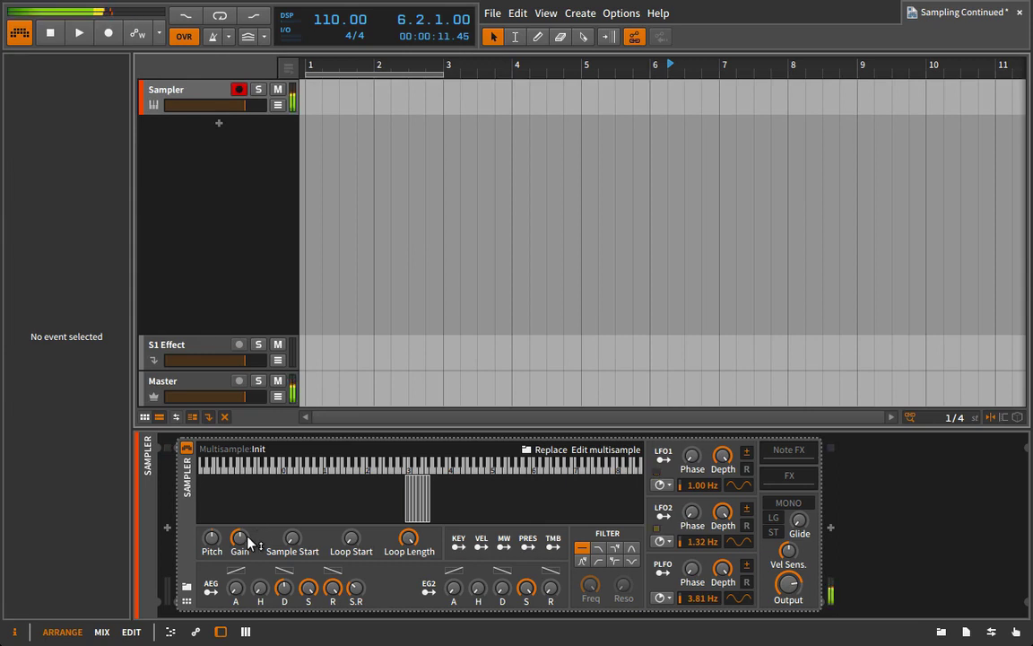
Step: Try reversing the Dirty Drop zone with its sample stop at 1.60 s, and restore both settings
click(613, 450)
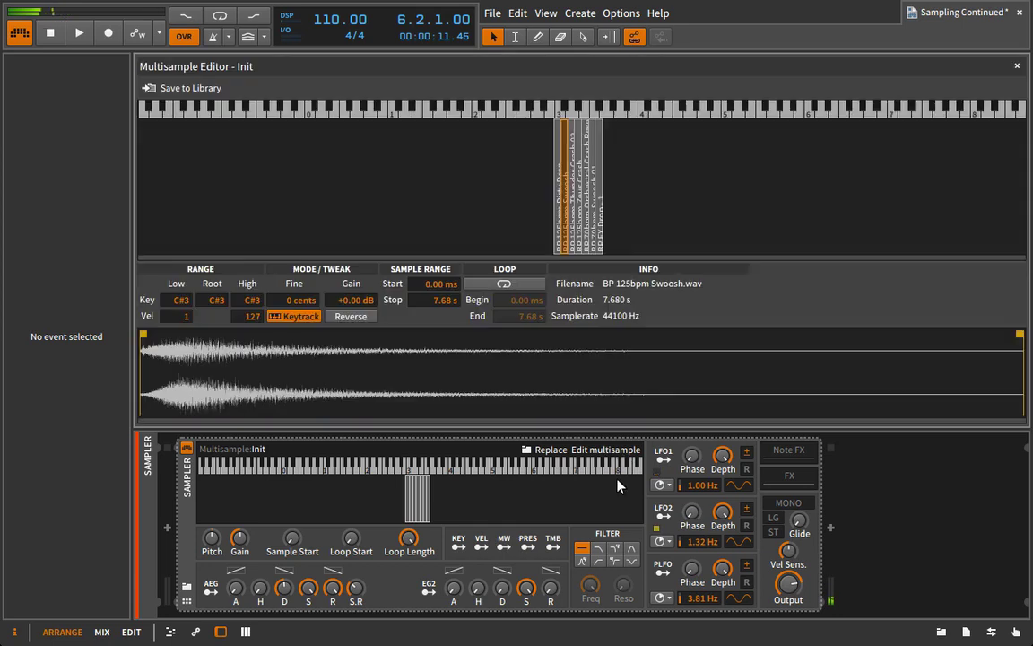
click(557, 134)
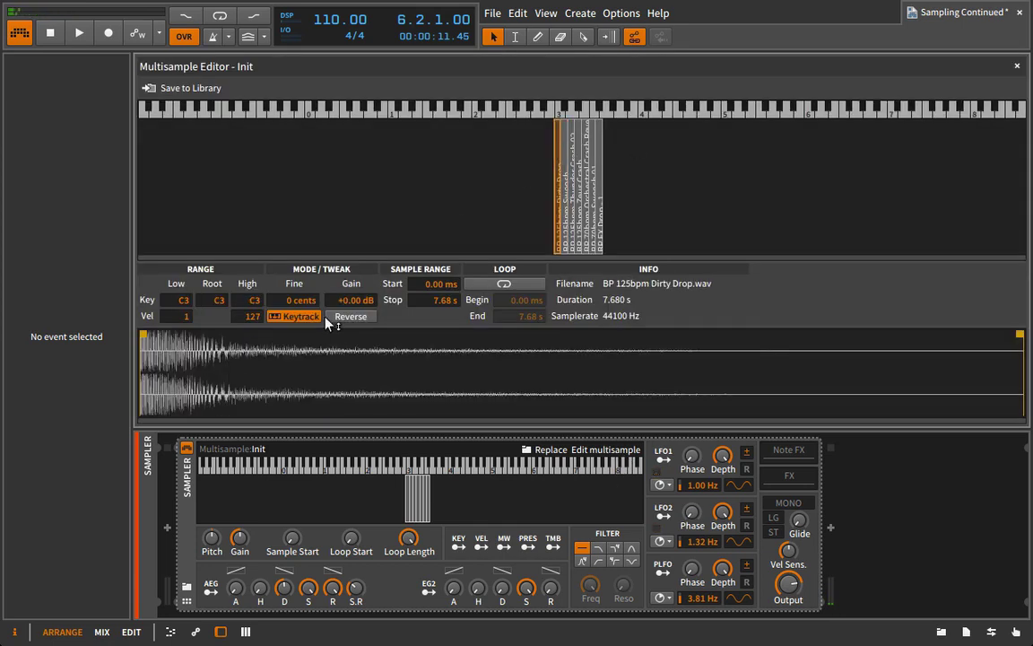
click(350, 318)
mouse_move(1020, 334)
mouse_down()
mouse_move(922, 323)
mouse_move(788, 343)
mouse_move(324, 336)
mouse_up()
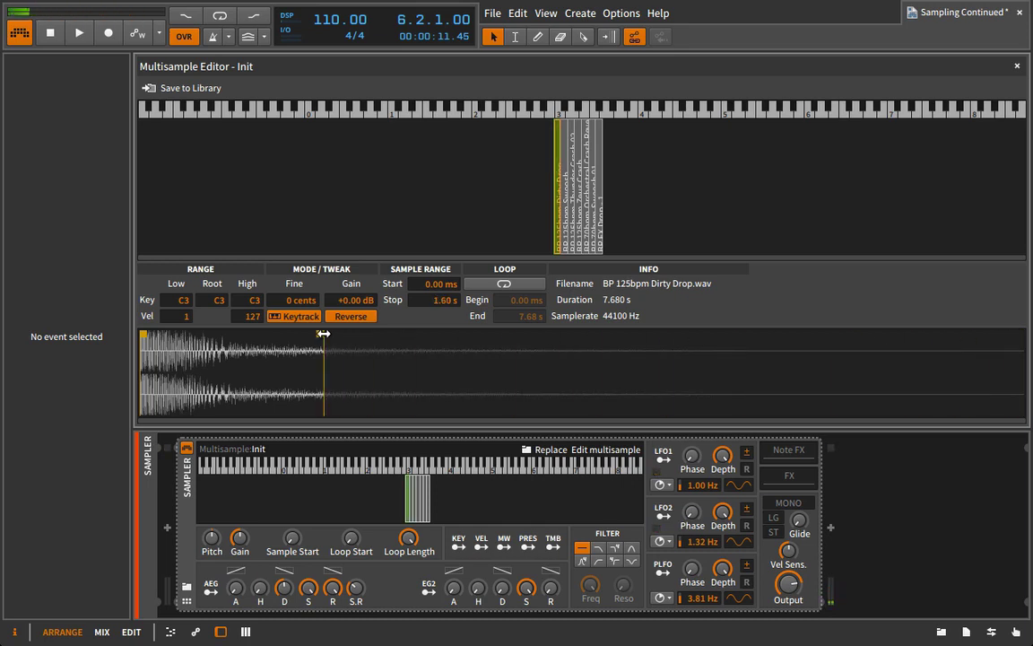
drag(324, 334, 1028, 408)
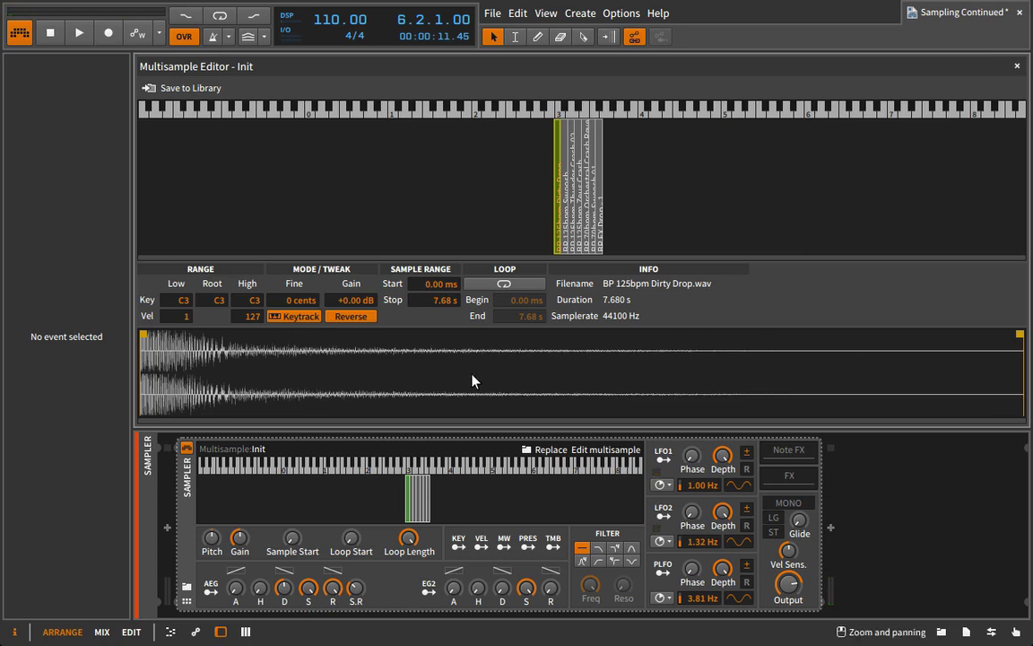
click(354, 322)
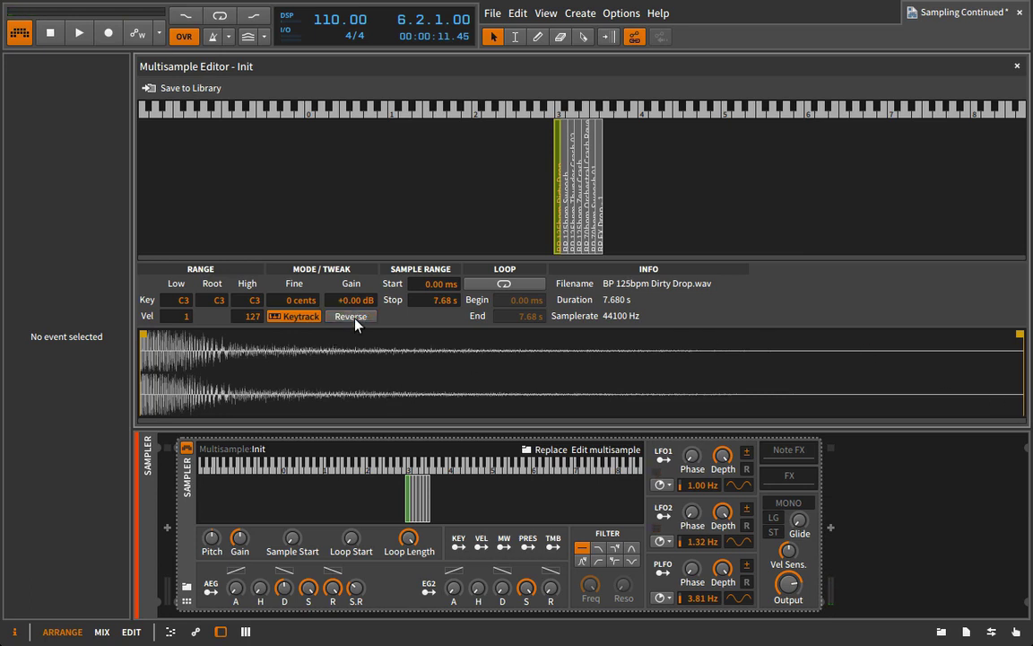
Step: Return to the arrangement and play it from bar 5 to audition the multisample
key(Tab)
key(Tab)
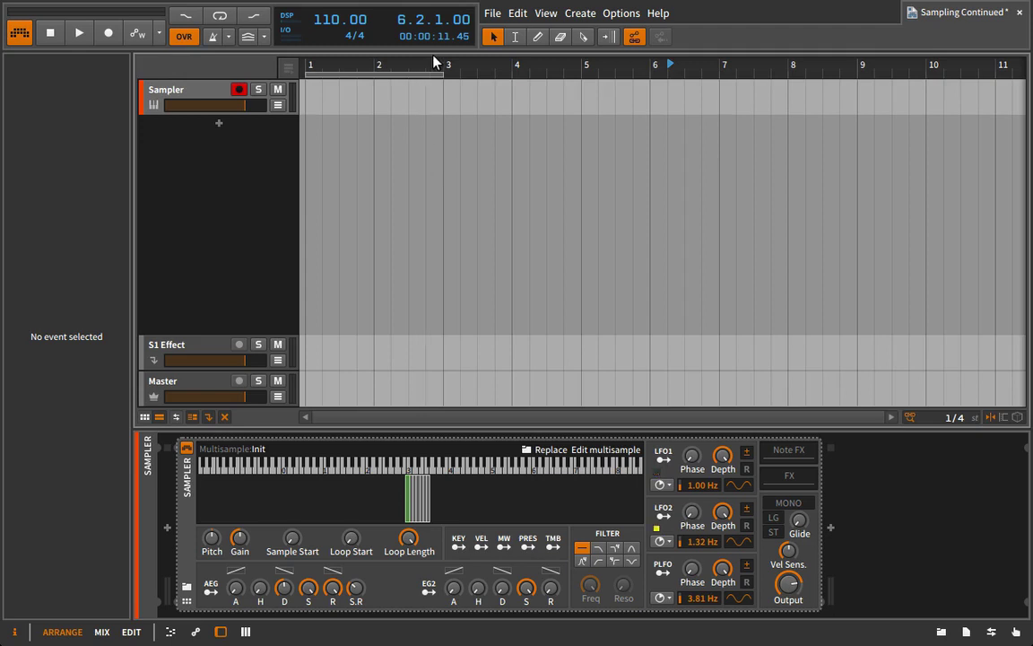
scroll(434, 61, down, 8)
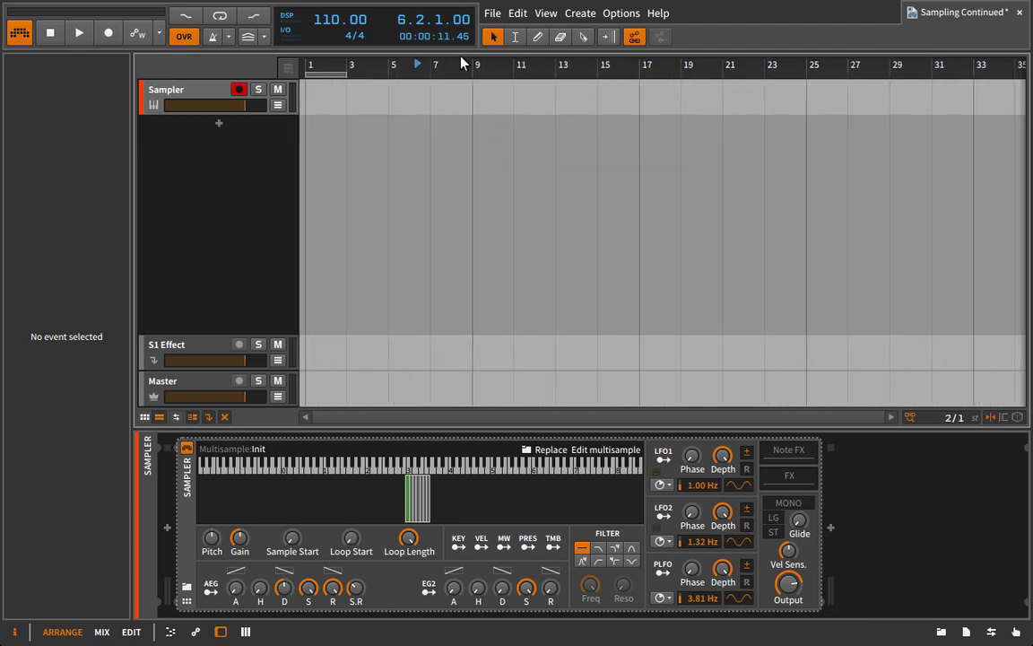
click(393, 66)
key(space)
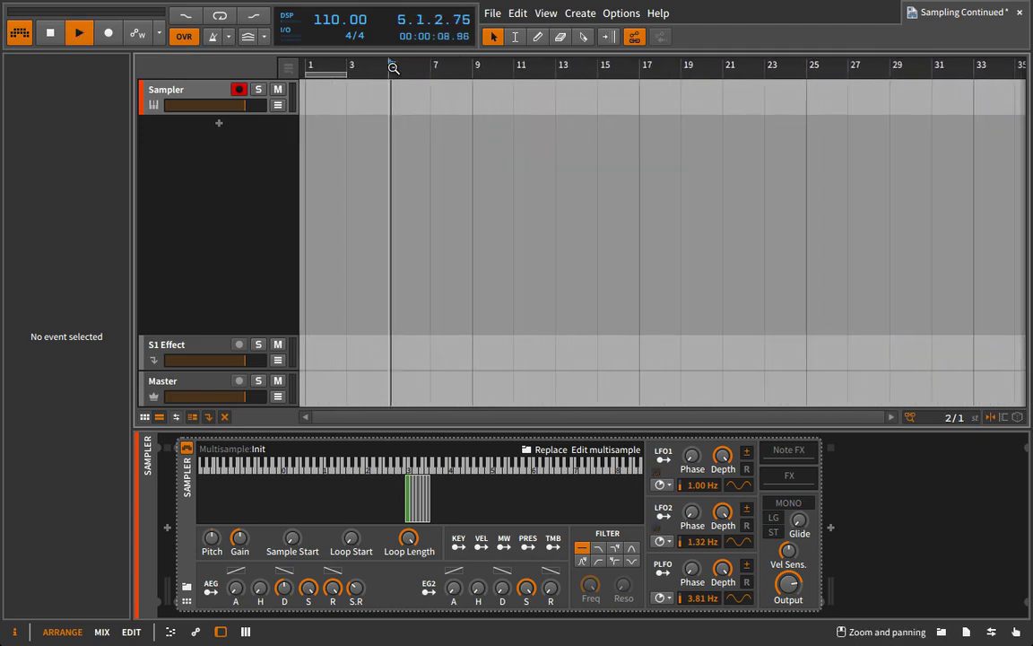
key(a)
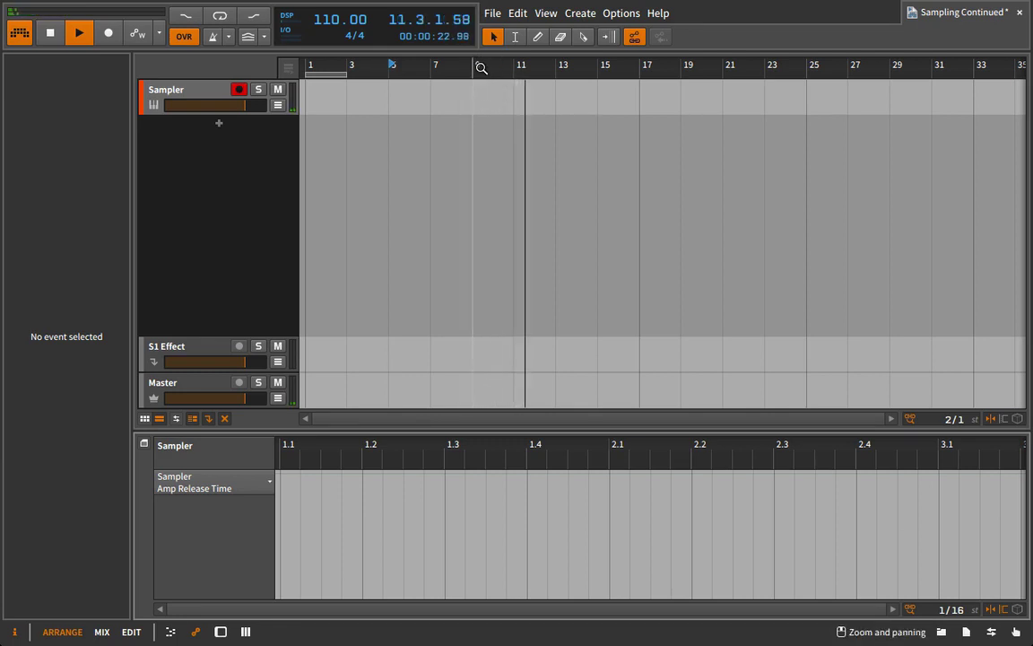
key(space)
Step: Record a note clip about three and a half bars long on the Sampler track, starting at bar 9
drag(482, 67, 445, 93)
double_click(454, 97)
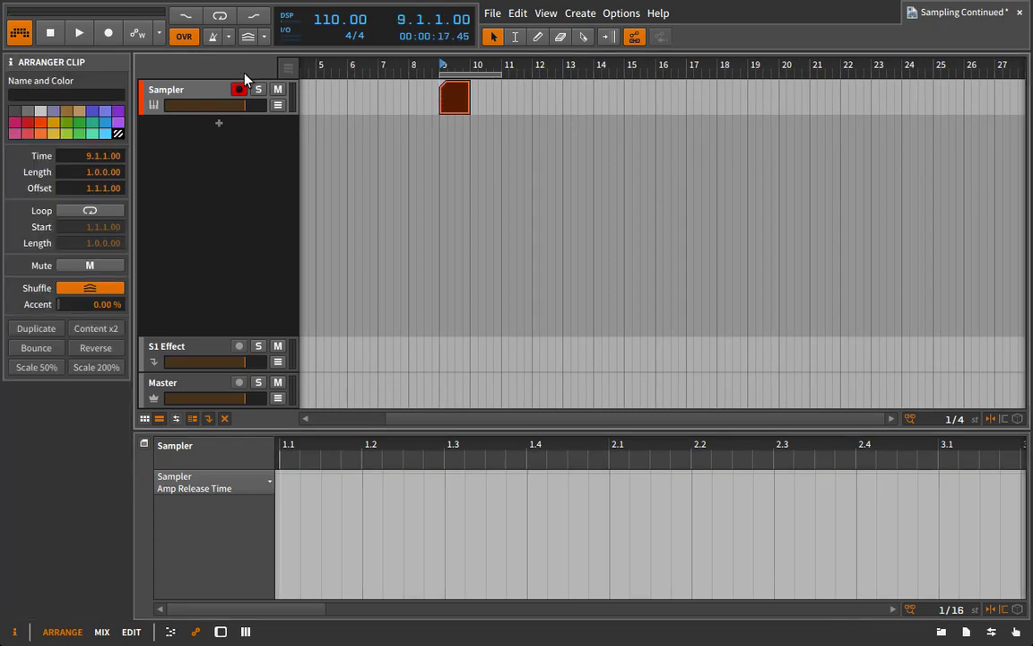
key(Delete)
click(104, 33)
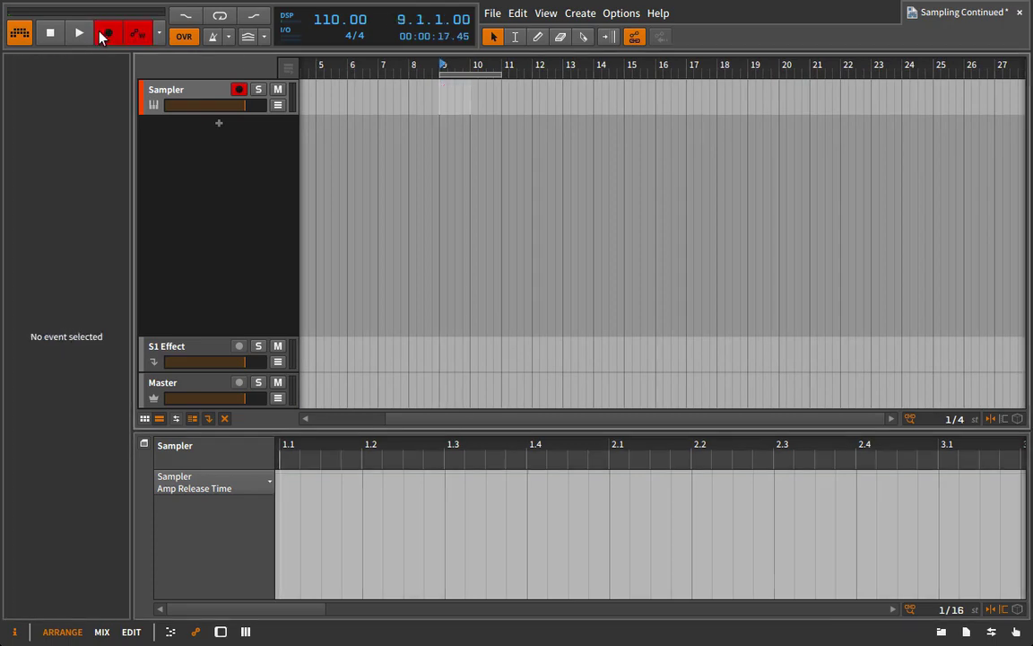
key(space)
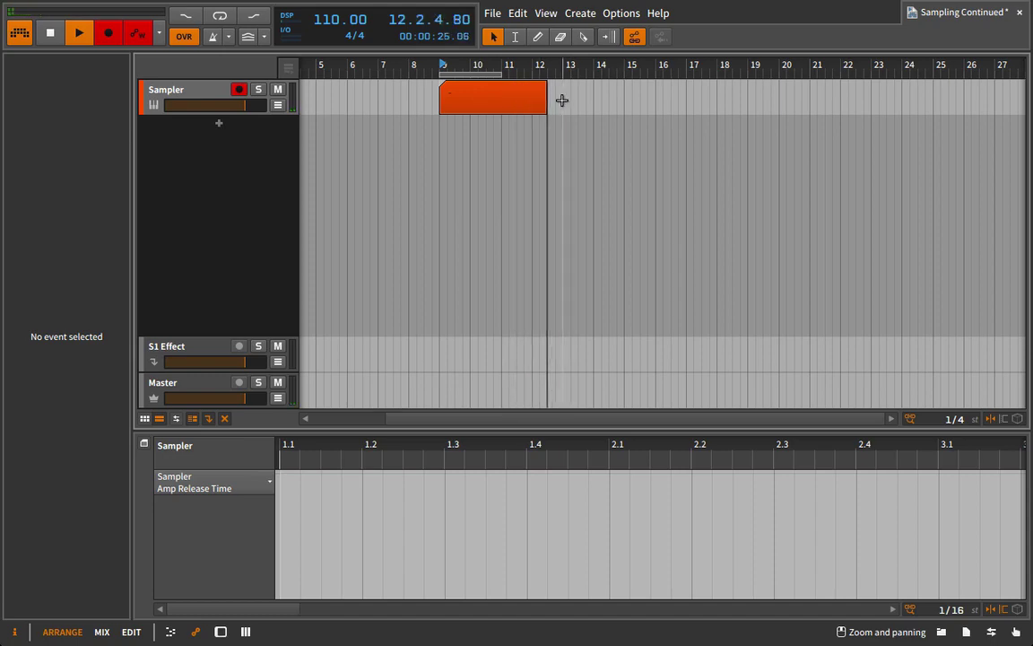
key(space)
Step: Bounce the recorded Sampler clip to a new audio track and show its waveform in the detail editor
right_click(473, 93)
click(516, 234)
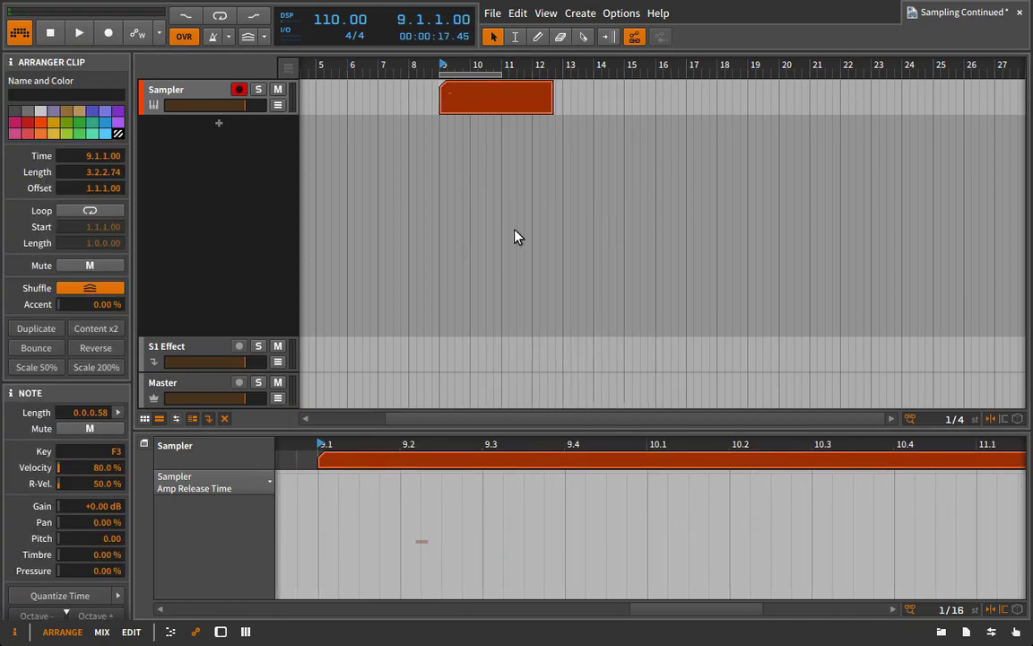
click(639, 458)
click(498, 139)
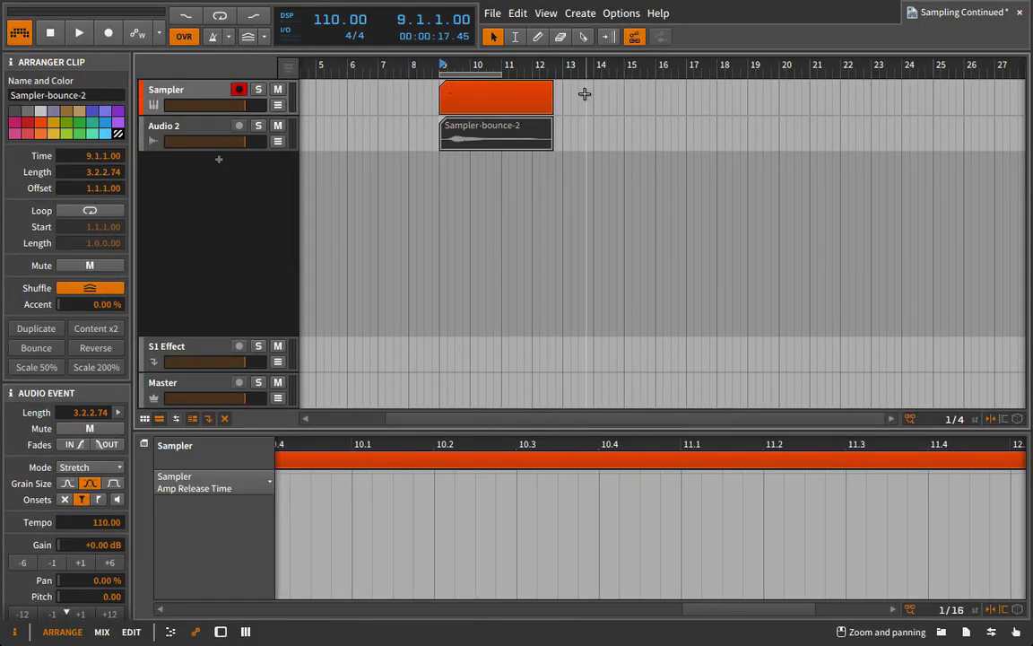
mouse_move(496, 136)
mouse_down()
mouse_move(490, 180)
mouse_move(496, 137)
mouse_move(478, 136)
mouse_up()
click(165, 129)
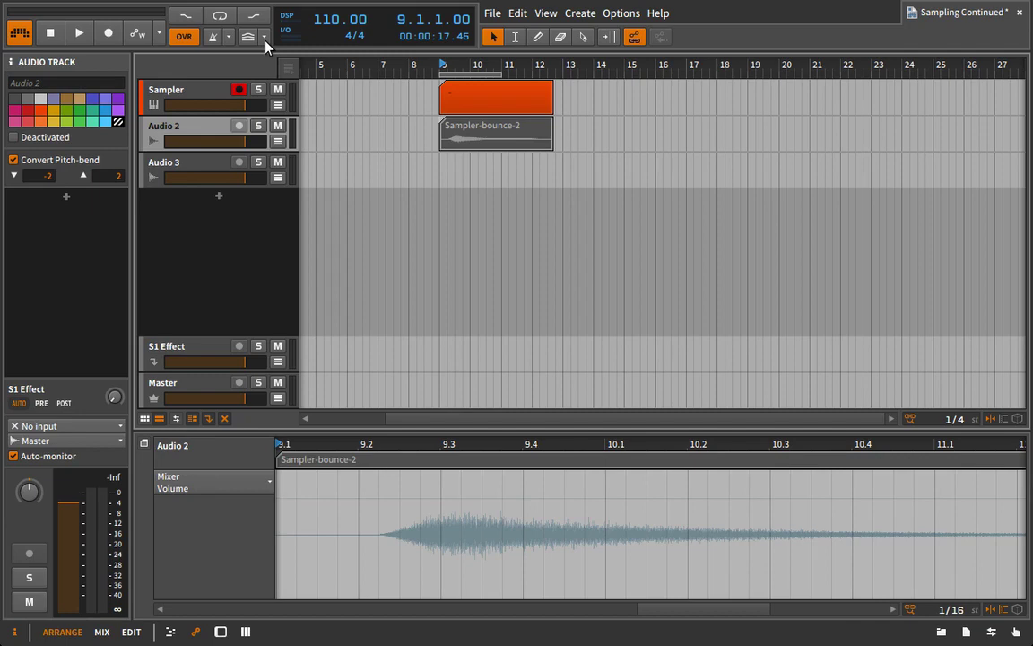
Step: Wrap the Sampler device in an Instrument Layer and duplicate the Sampler layer inside it
click(215, 87)
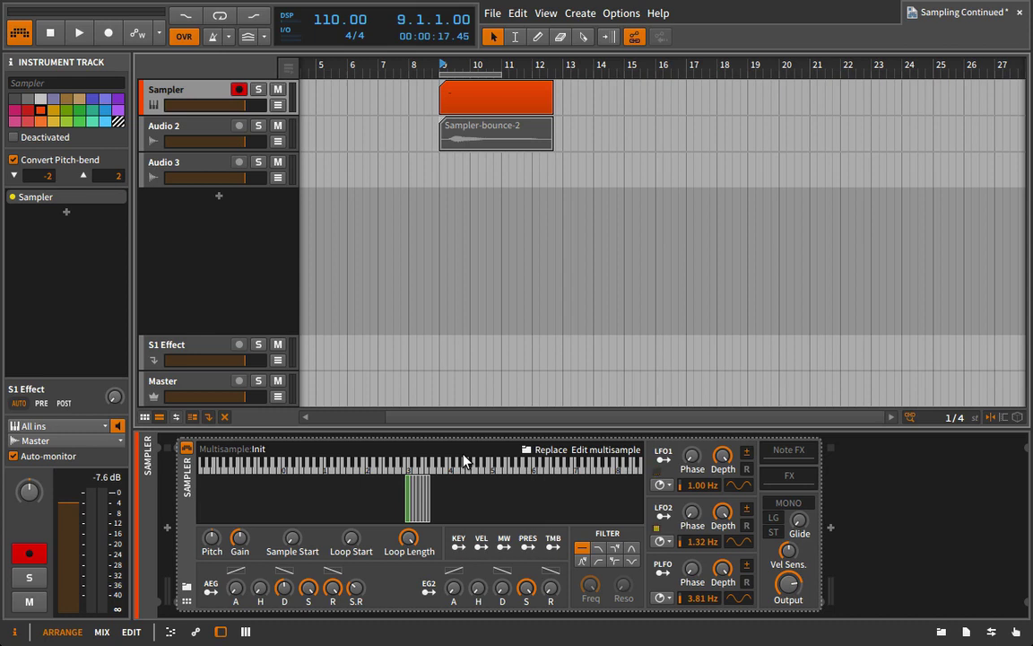
click(480, 94)
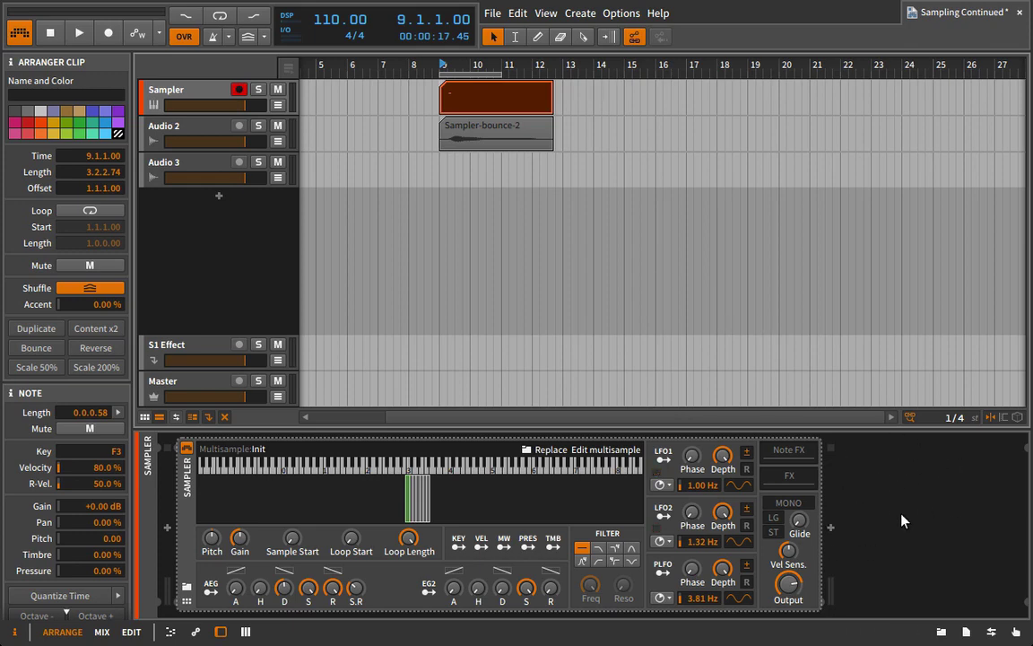
click(186, 472)
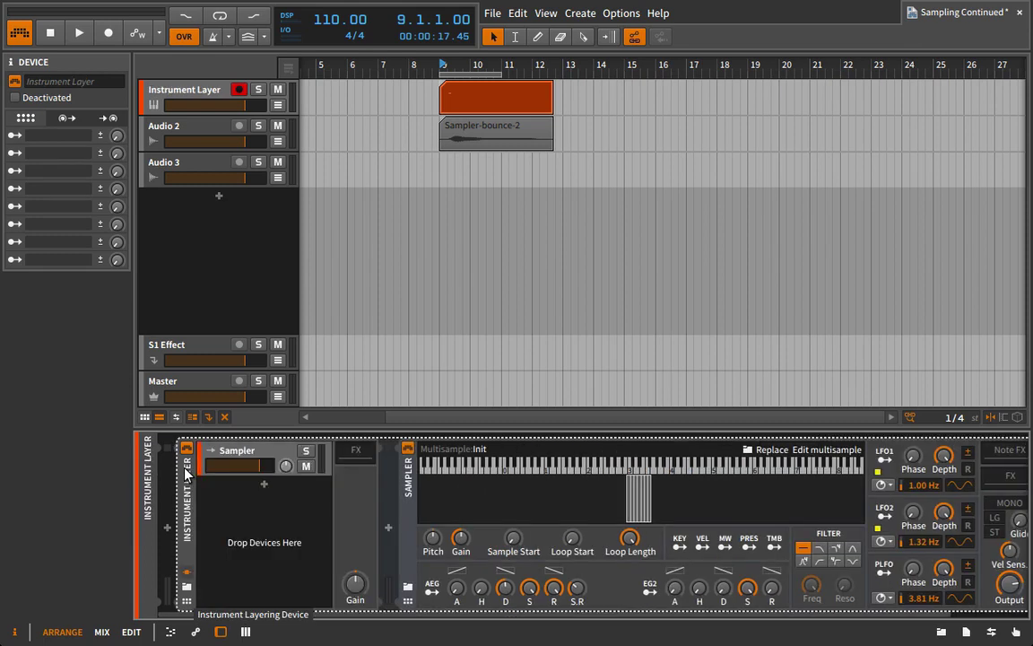
click(244, 453)
drag(244, 453, 260, 497)
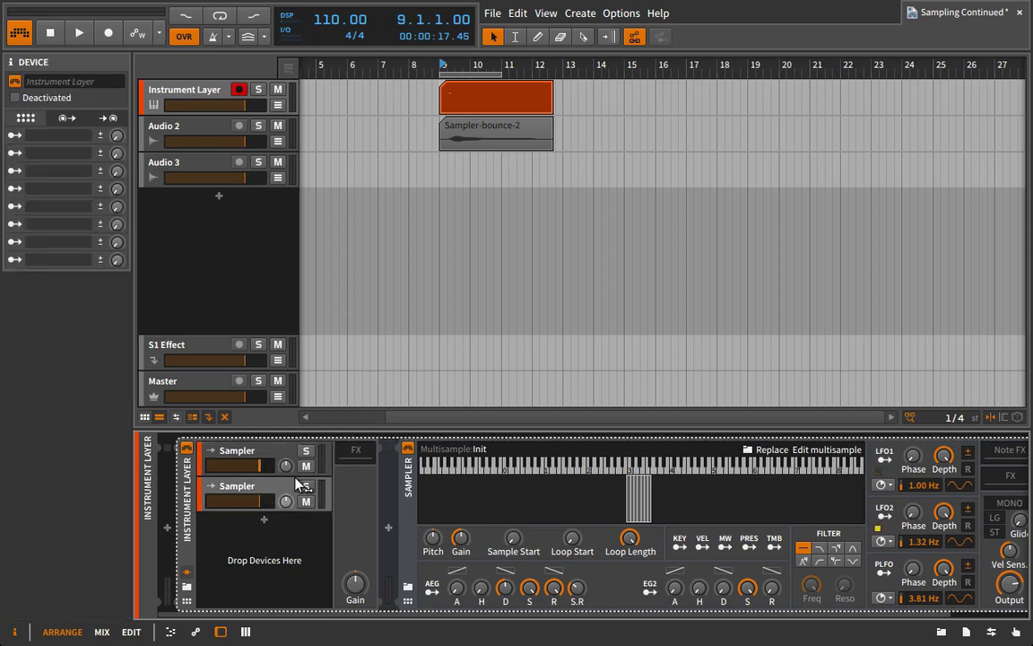
drag(473, 615, 548, 617)
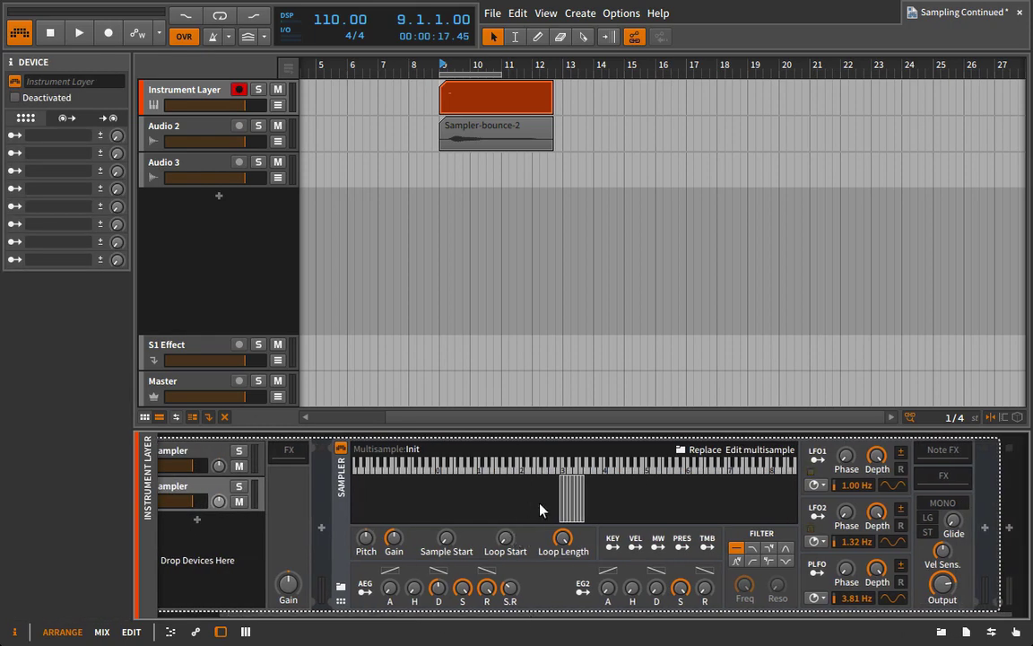
drag(618, 617, 565, 617)
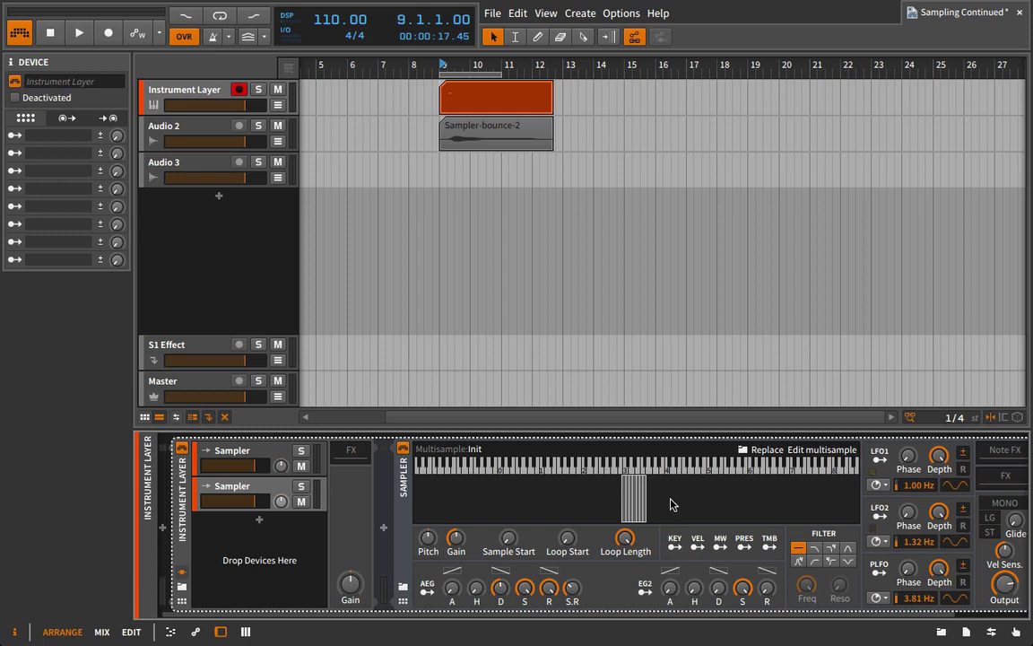
scroll(687, 618, right, 2)
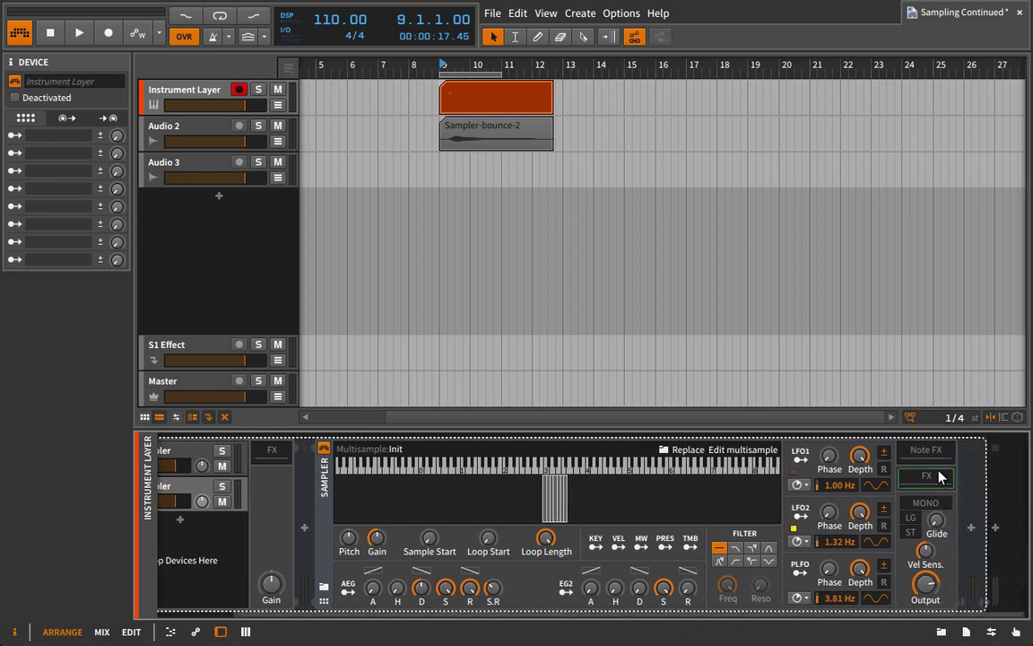
scroll(708, 512, left, 2)
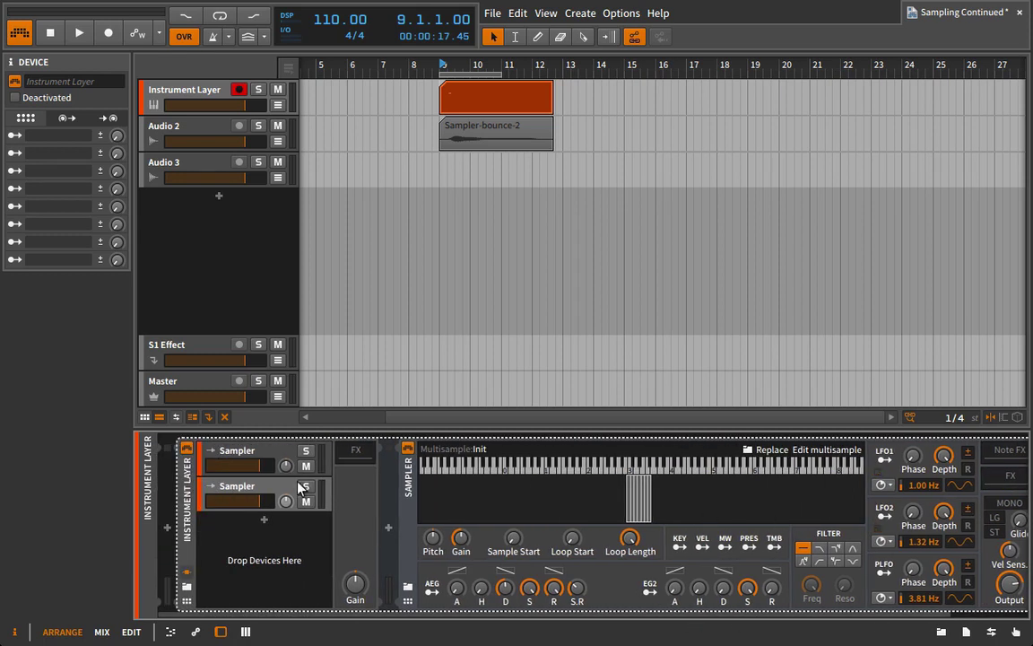